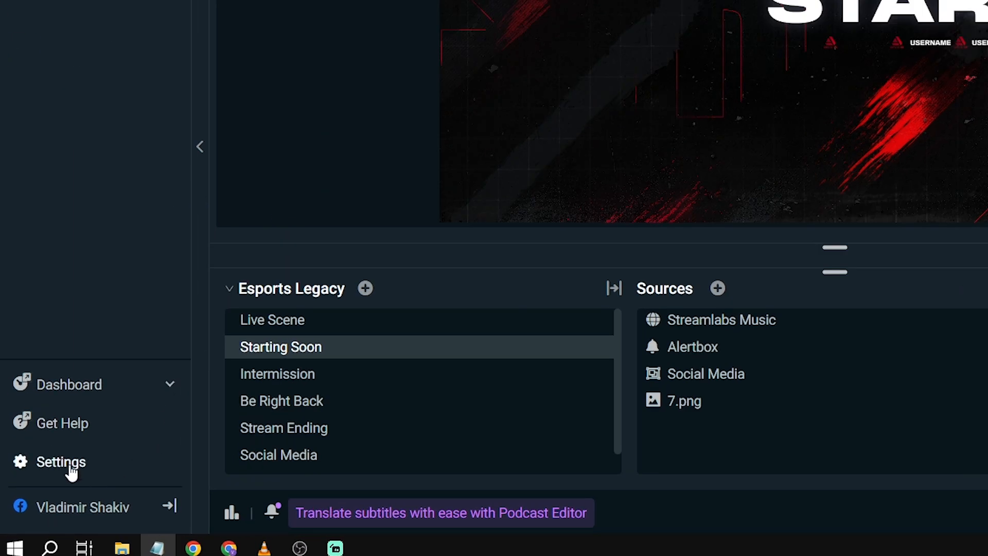
- Connect the Twitch account as a stream destination in the Stream settings
{"action": "key", "text": "ctrl"}
{"action": "key", "text": "ctrl"}
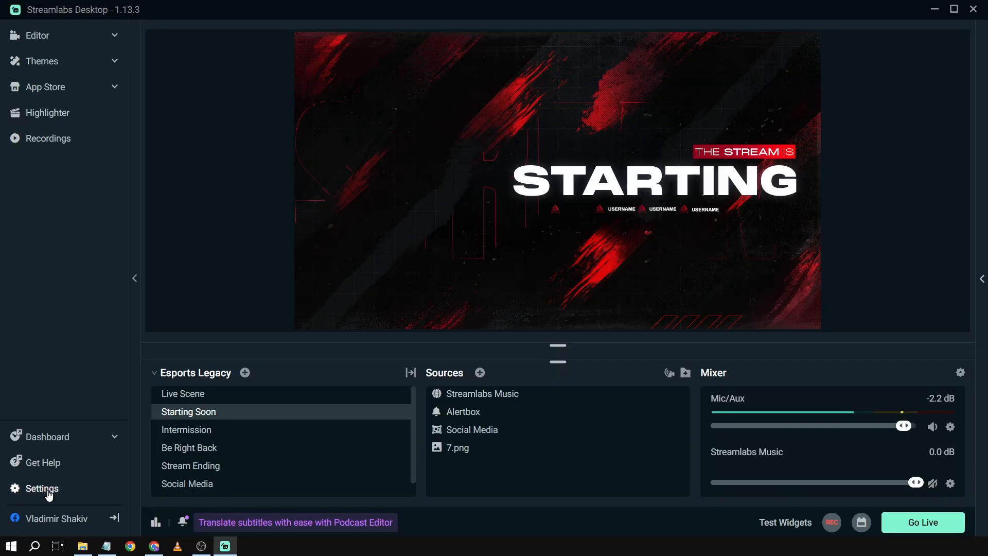
{"action": "left_click", "coordinate": [71, 471]}
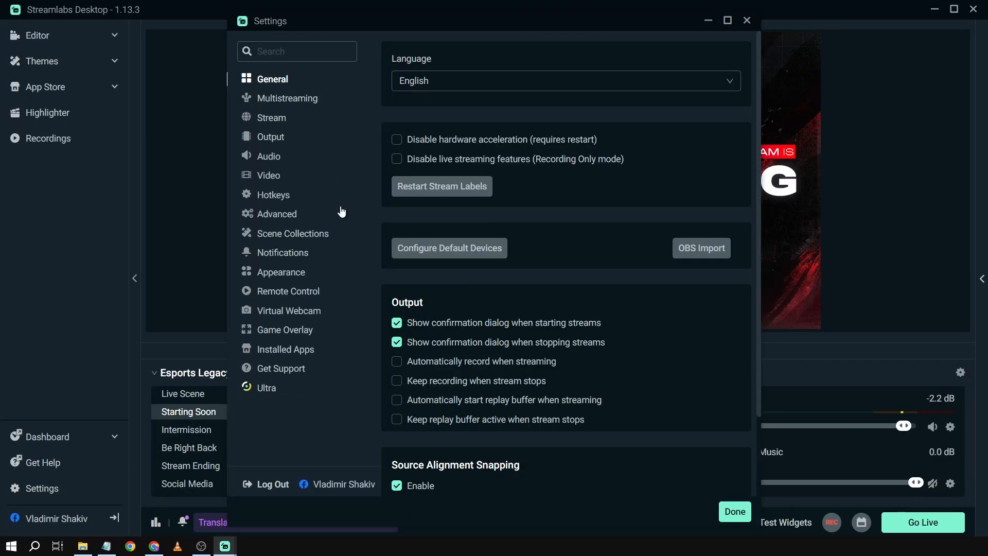
{"action": "left_click", "coordinate": [264, 118]}
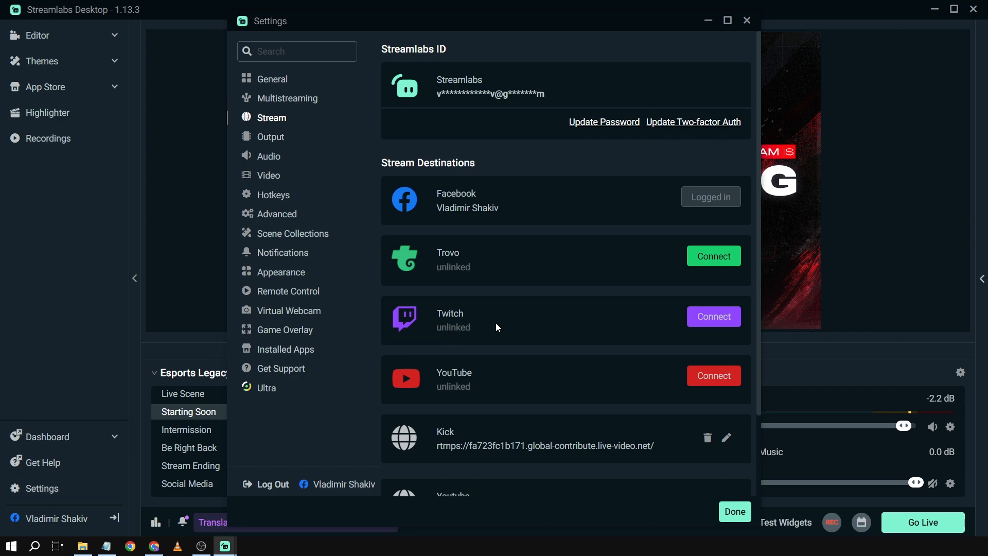
{"action": "left_click", "coordinate": [709, 319]}
{"action": "left_click", "coordinate": [472, 305]}
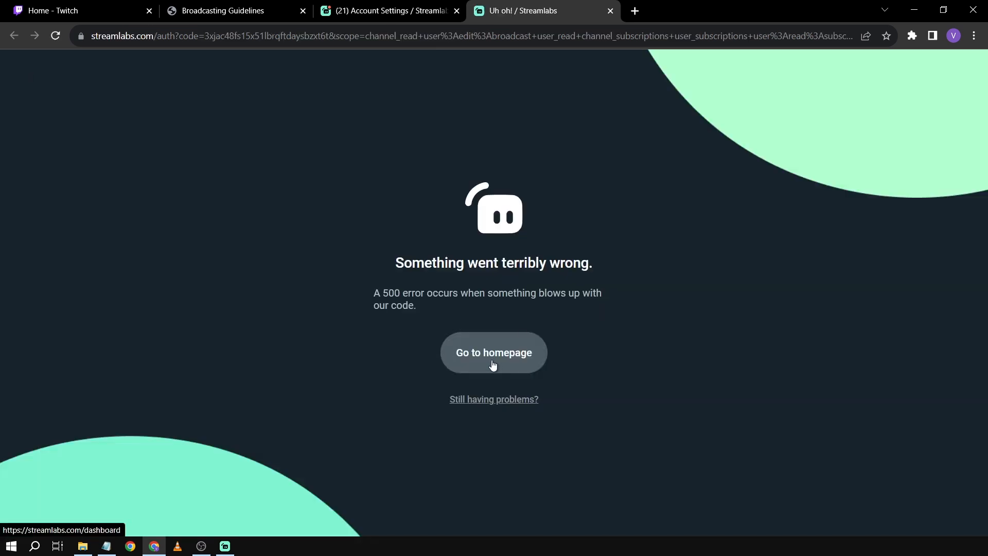
- Go to the Streamlabs web dashboard and check the merged Twitch account under the account's platform settings
{"action": "left_click", "coordinate": [512, 359]}
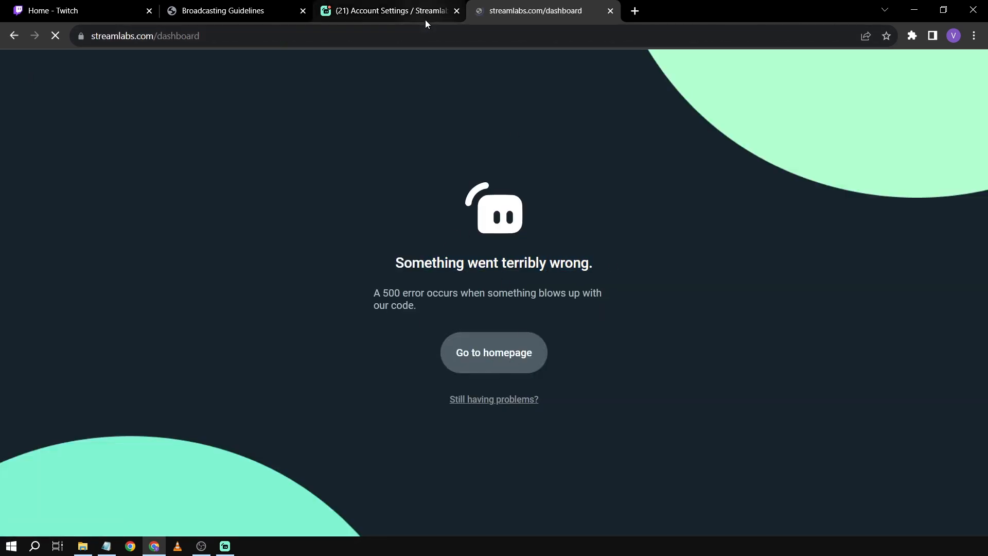
{"action": "left_click", "coordinate": [457, 10]}
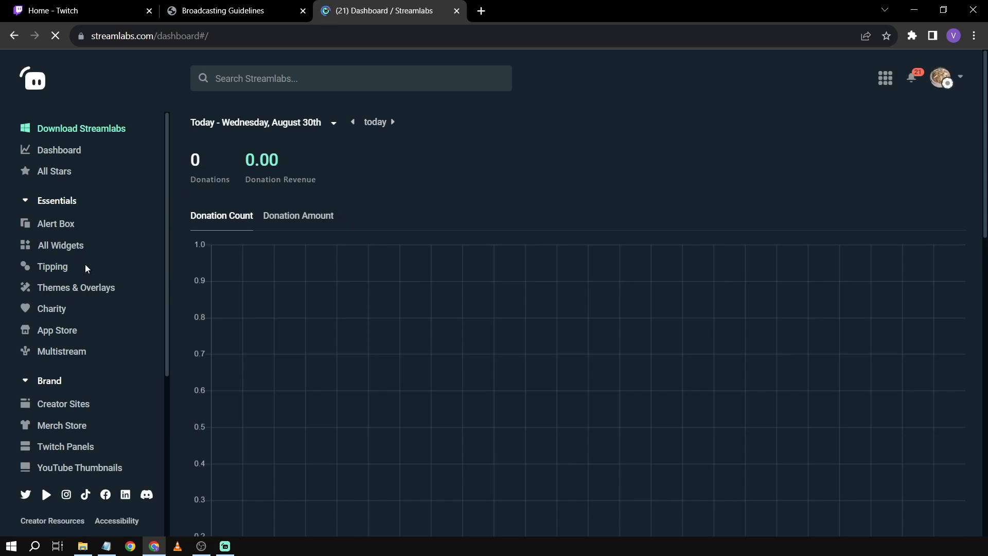
{"action": "scroll", "coordinate": [85, 273], "scroll_direction": "down", "scroll_amount": 5}
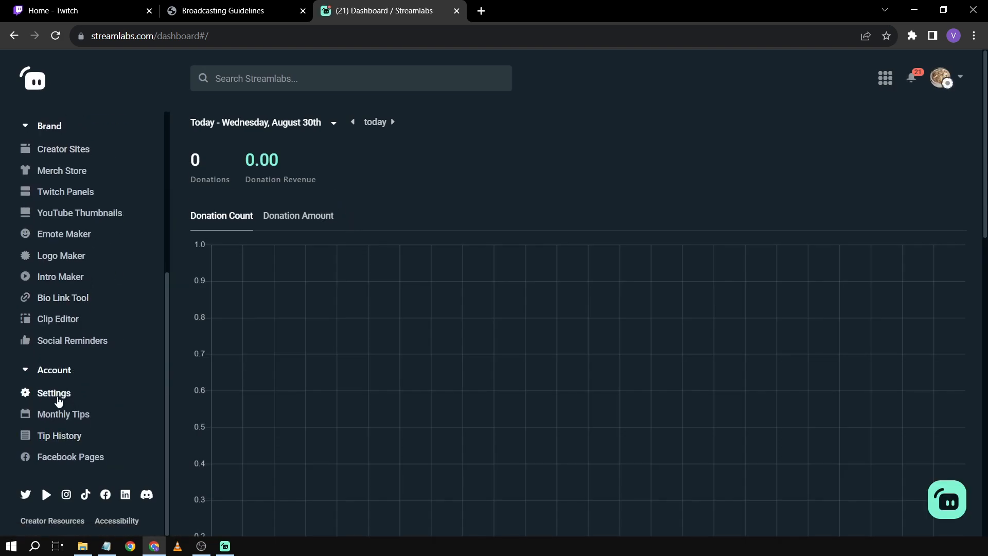
{"action": "left_click", "coordinate": [56, 394]}
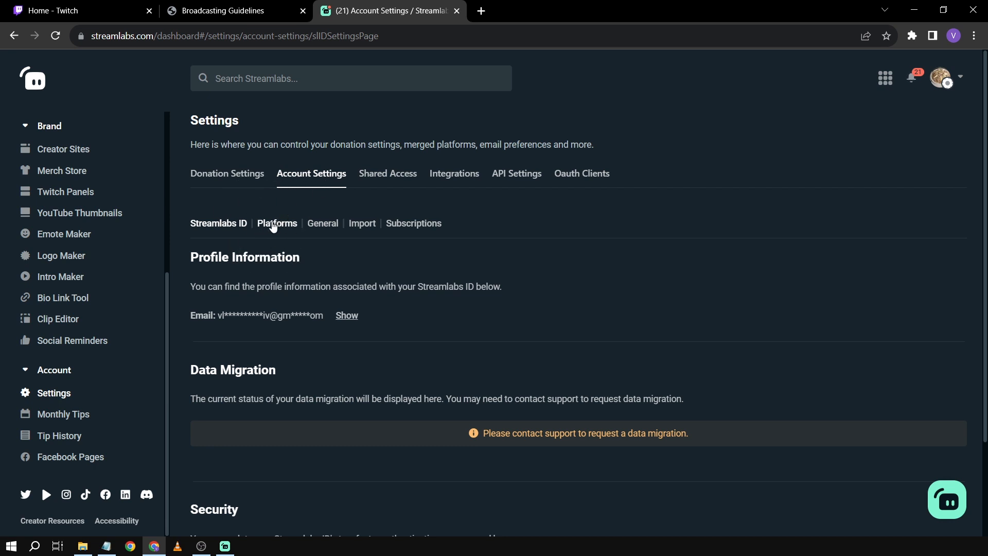
{"action": "left_click", "coordinate": [268, 225]}
{"action": "scroll", "coordinate": [280, 255], "scroll_direction": "down", "scroll_amount": 1}
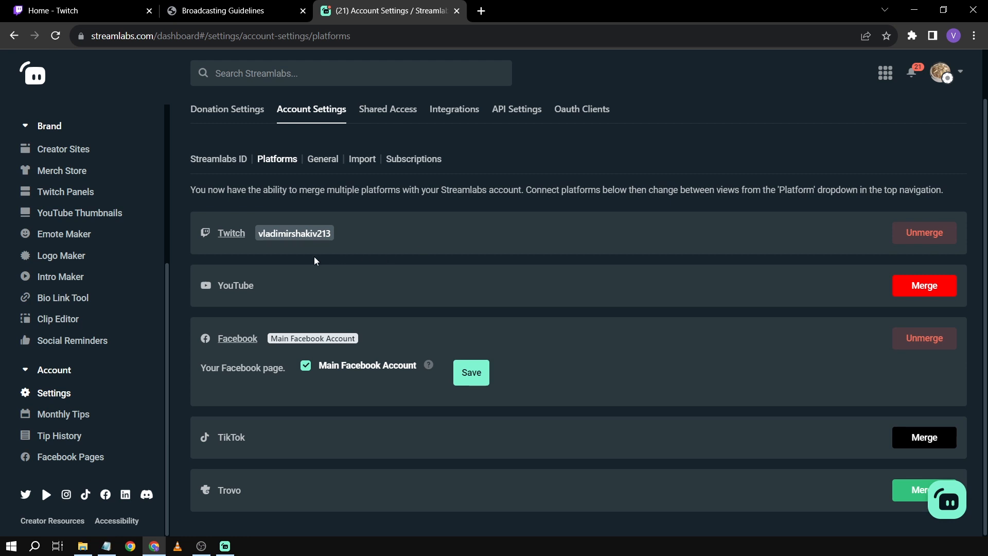
- Switch to Streamlabs Desktop, check Twitch among the stream destinations, and close the settings
{"action": "left_click", "coordinate": [225, 546]}
{"action": "left_click", "coordinate": [41, 488]}
{"action": "left_click", "coordinate": [271, 118]}
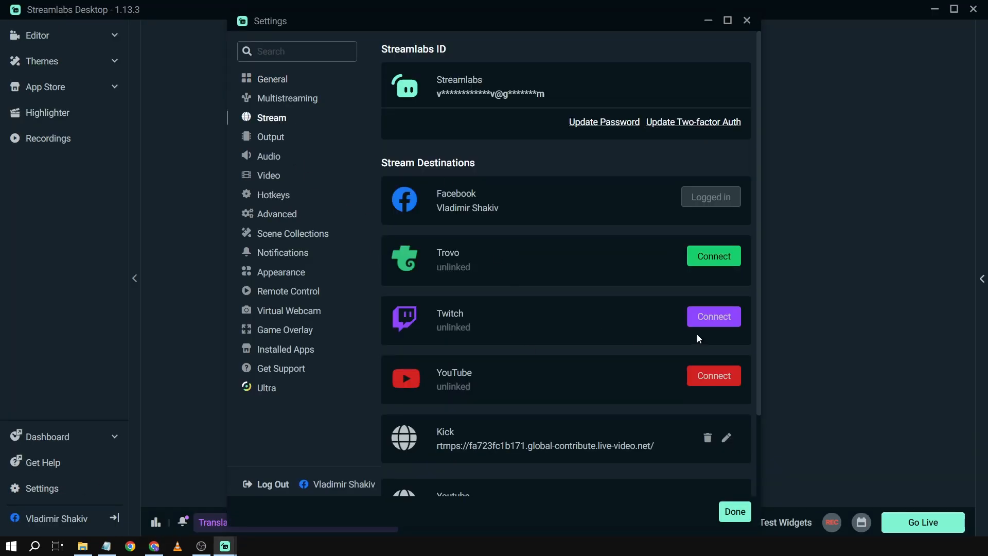
{"action": "scroll", "coordinate": [697, 338], "scroll_direction": "down", "scroll_amount": 2}
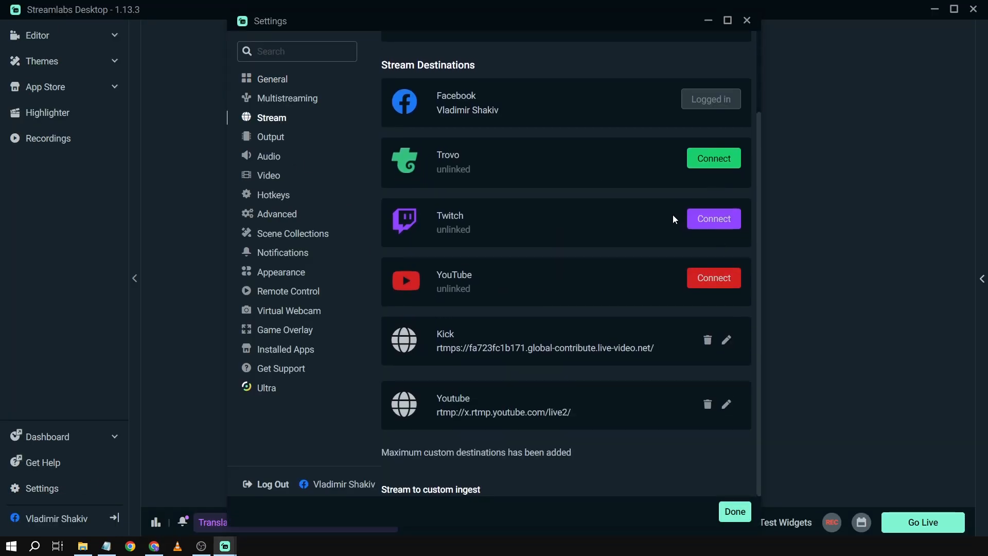
{"action": "left_click", "coordinate": [734, 513]}
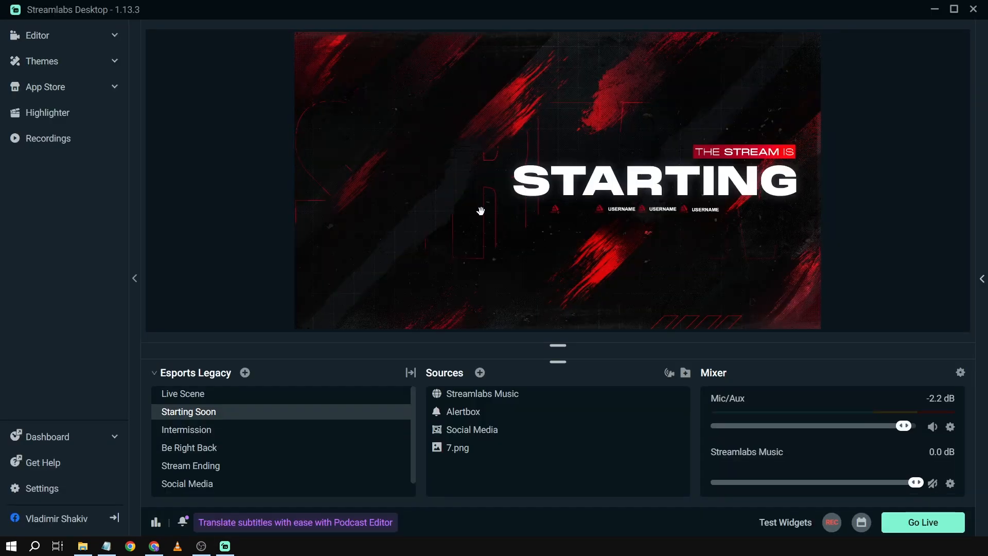
- Reopen the Stream settings to verify that the Twitch account is linked, and close them
{"action": "left_click", "coordinate": [21, 488]}
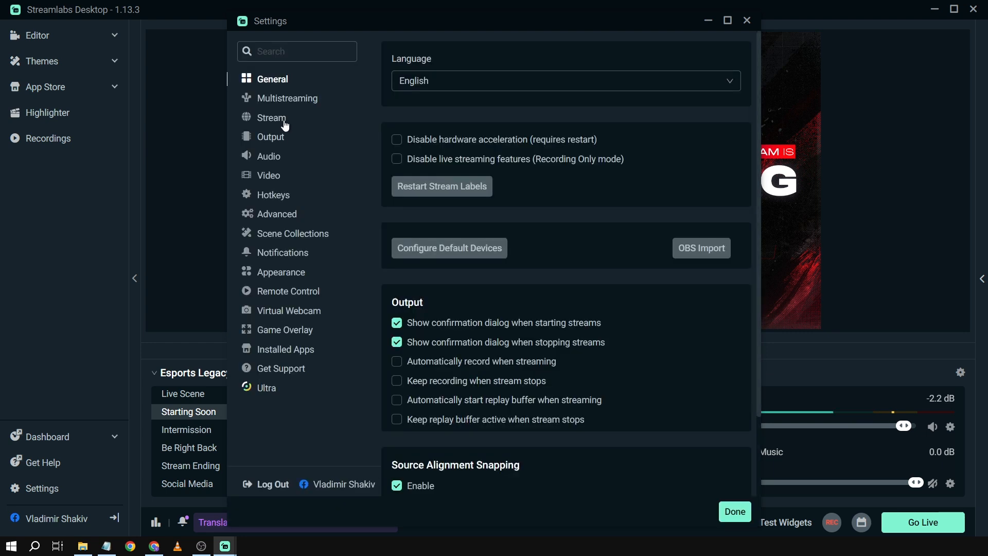
{"action": "left_click", "coordinate": [285, 125]}
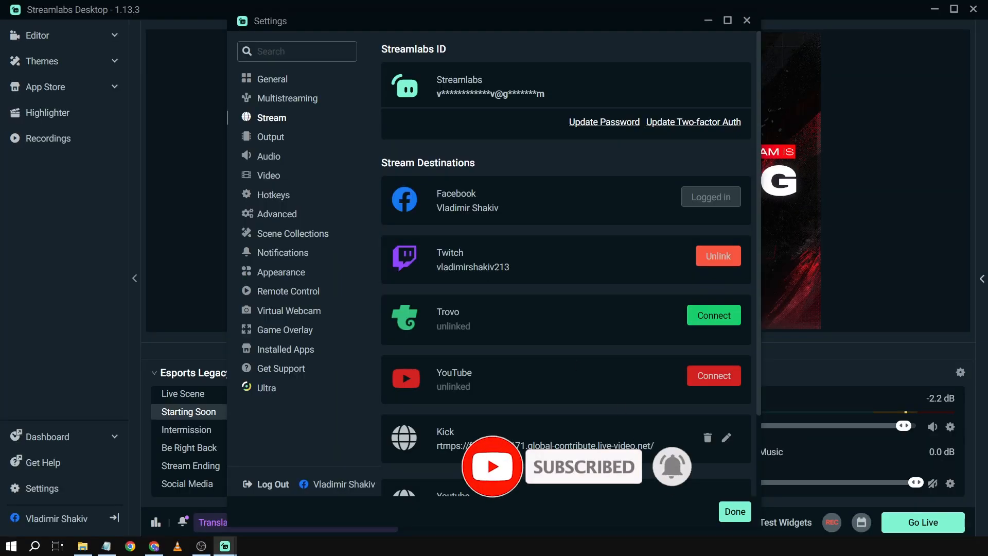
{"action": "left_click", "coordinate": [736, 512]}
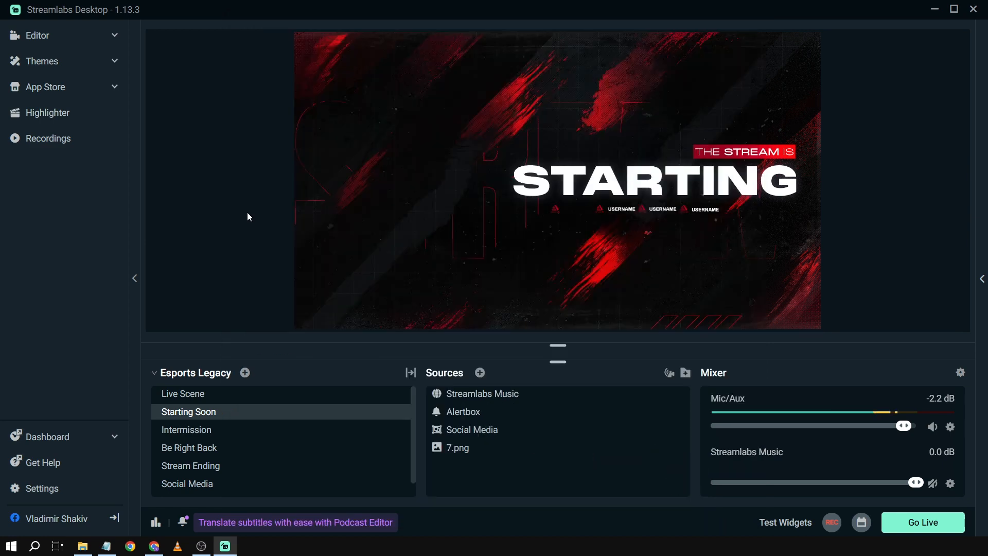
- Switch to the Twitch Broadcasting Guidelines in the browser and examine the NVIDIA NVENC and x264 specs
{"action": "key", "text": "alt+Tab"}
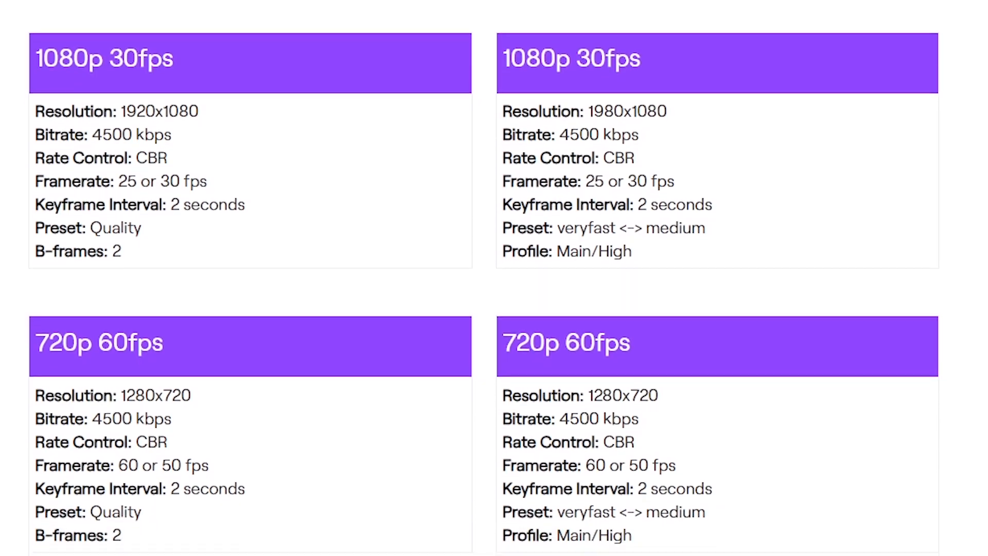
{"action": "scroll", "coordinate": [56, 222], "scroll_direction": "up", "scroll_amount": 1}
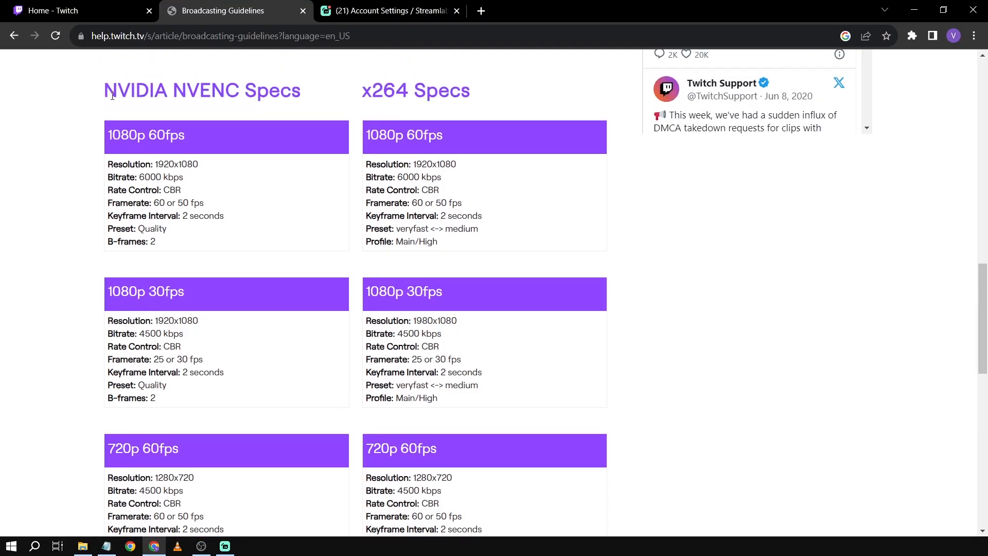
{"action": "left_click_drag", "start_coordinate": [118, 95], "coordinate": [255, 100]}
{"action": "left_click", "coordinate": [255, 98]}
{"action": "left_click_drag", "start_coordinate": [363, 91], "coordinate": [422, 92]}
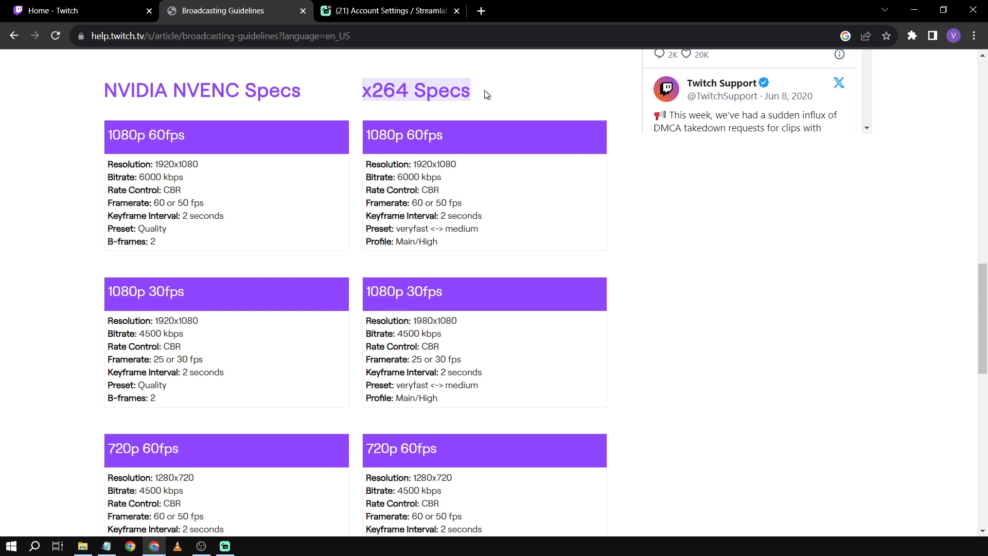
{"action": "left_click_drag", "start_coordinate": [487, 94], "coordinate": [329, 82]}
{"action": "left_click", "coordinate": [251, 85]}
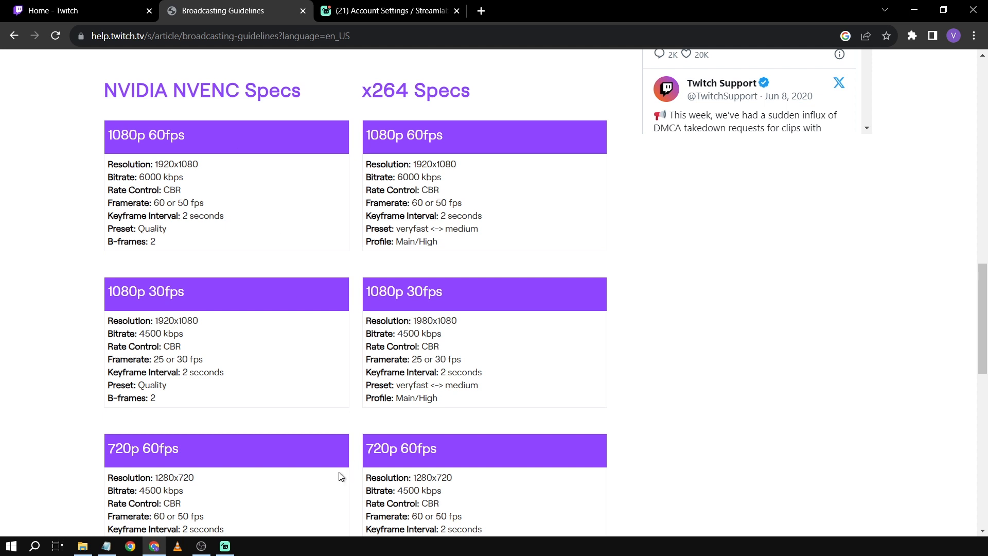
- Switch to Streamlabs Desktop and arrange its window side by side with the Twitch guidelines
{"action": "key", "text": "alt+Tab"}
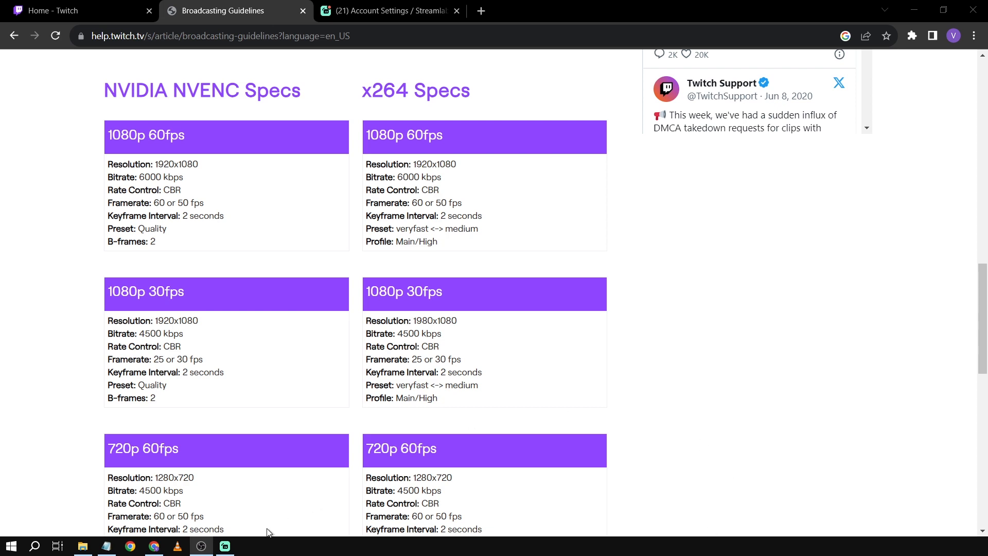
{"action": "left_click", "coordinate": [236, 544]}
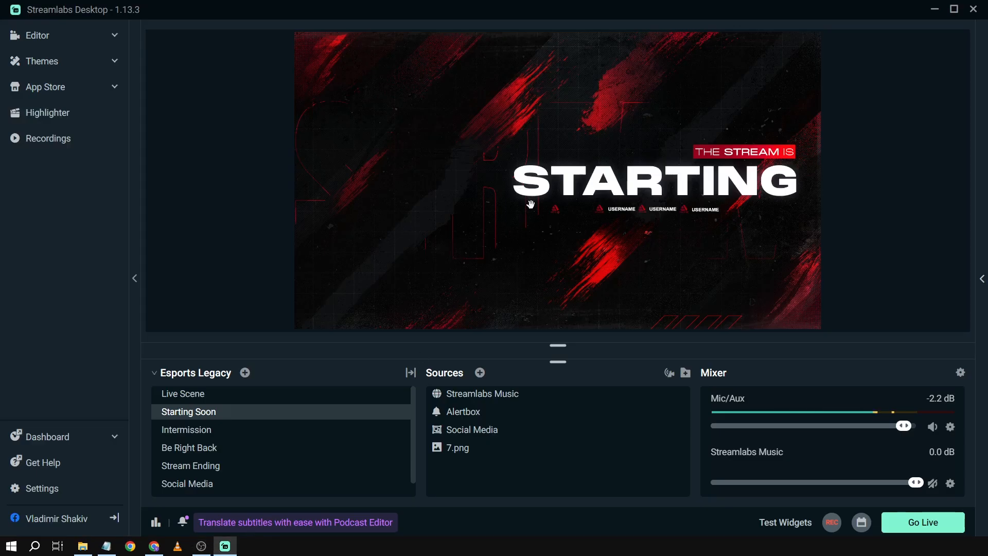
{"action": "key", "text": "super+Right"}
{"action": "left_click", "coordinate": [320, 223]}
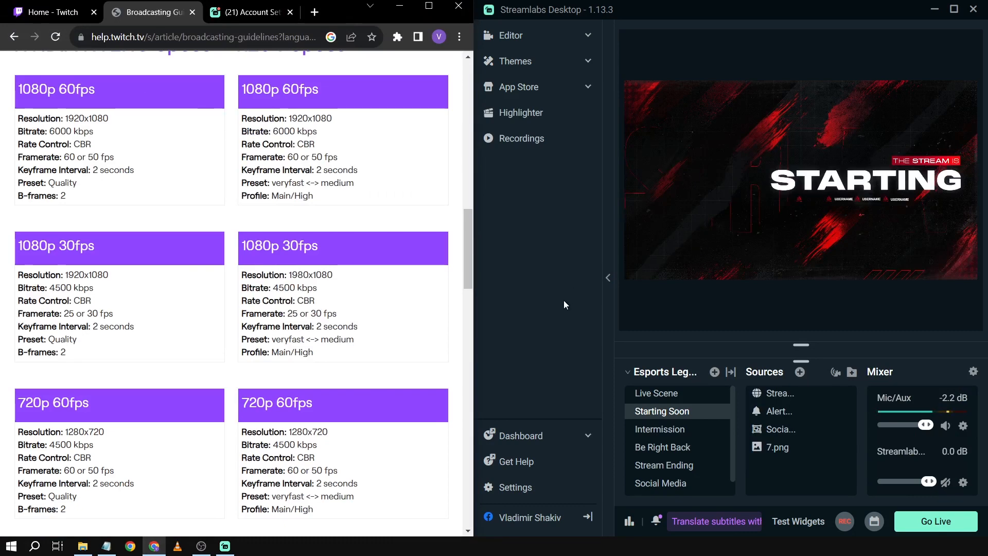
- Open the streaming Output settings and bring the guidelines' x264 specs into view for comparison
{"action": "left_click", "coordinate": [545, 487]}
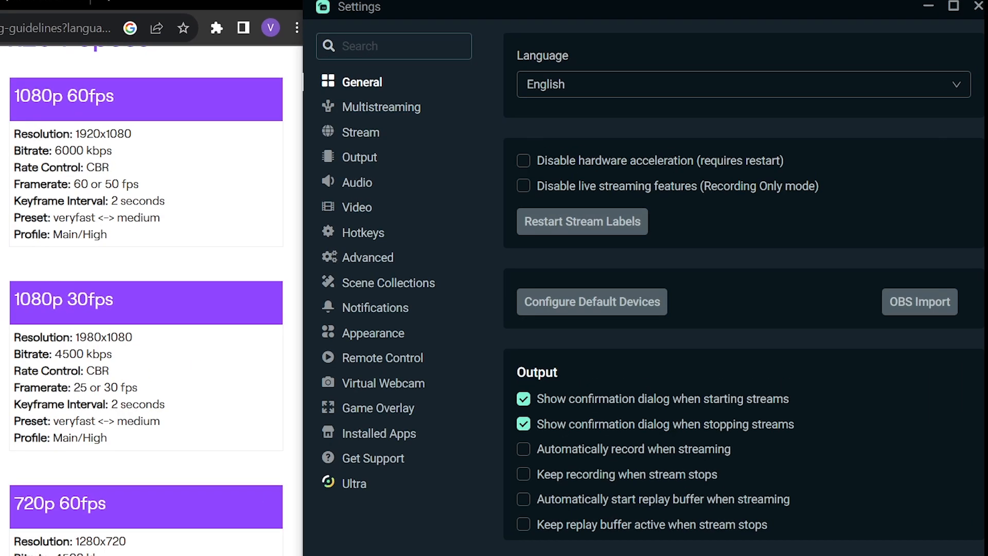
{"action": "key", "text": "alt+Tab"}
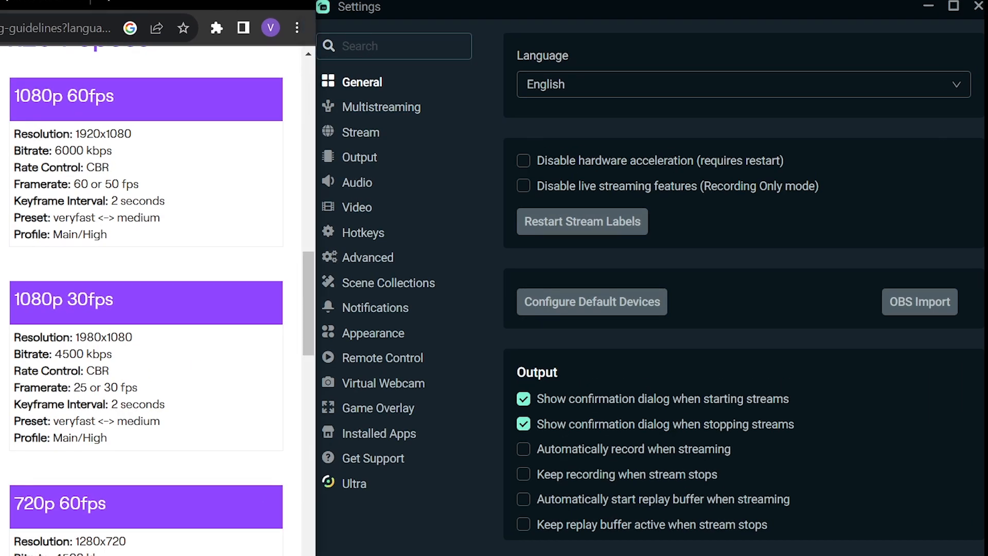
{"action": "scroll", "coordinate": [155, 298], "scroll_direction": "down", "scroll_amount": 2}
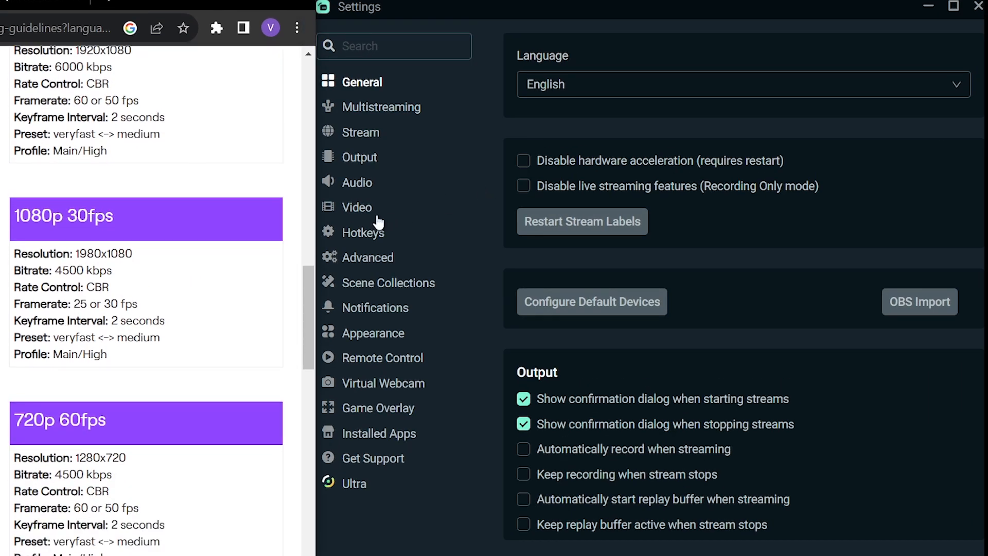
{"action": "left_click", "coordinate": [369, 161]}
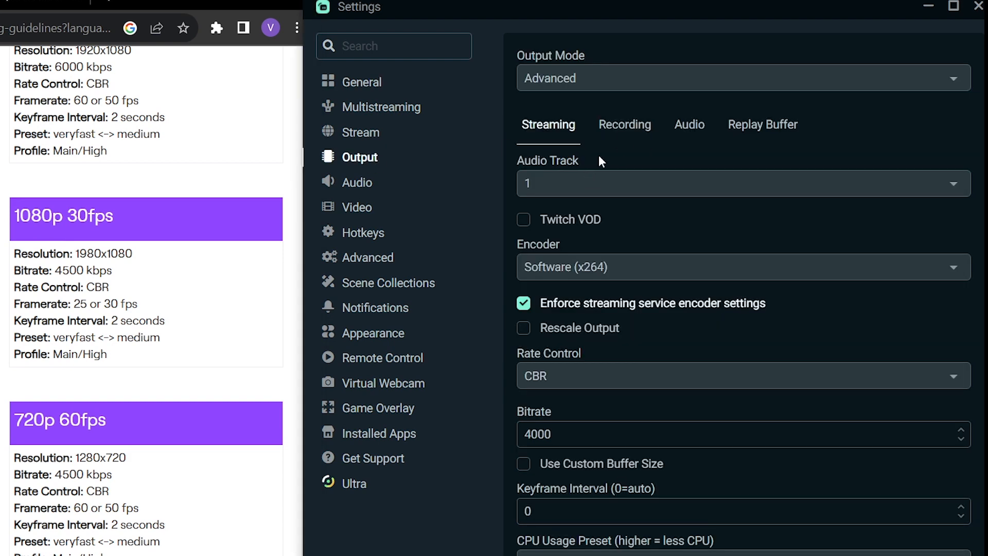
{"action": "scroll", "coordinate": [598, 155], "scroll_direction": "down", "scroll_amount": 2}
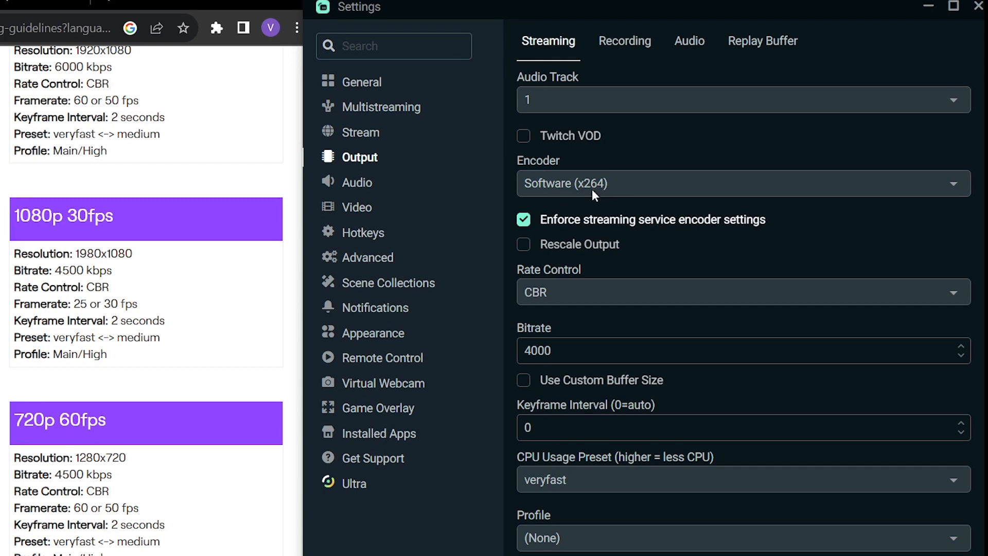
{"action": "scroll", "coordinate": [165, 263], "scroll_direction": "up", "scroll_amount": 3}
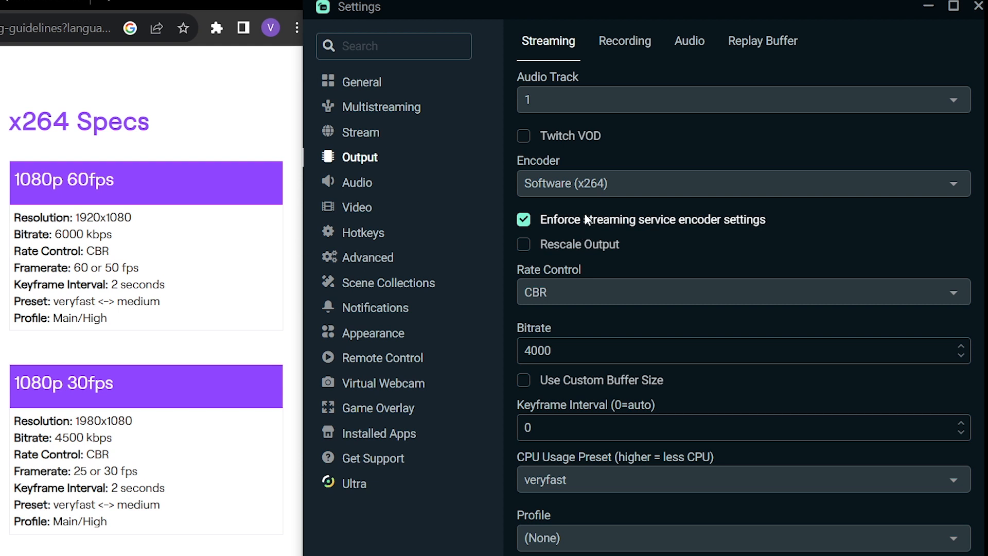
- Choose Software (x264) as the streaming encoder and enable Twitch VOD with track 2
{"action": "left_click", "coordinate": [583, 185]}
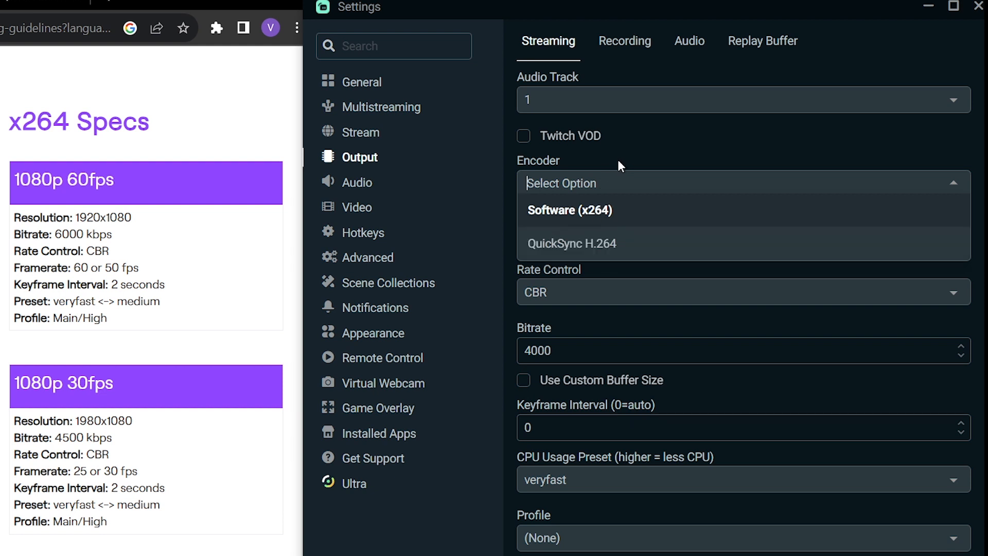
{"action": "left_click", "coordinate": [609, 211]}
{"action": "scroll", "coordinate": [638, 386], "scroll_direction": "down", "scroll_amount": 2}
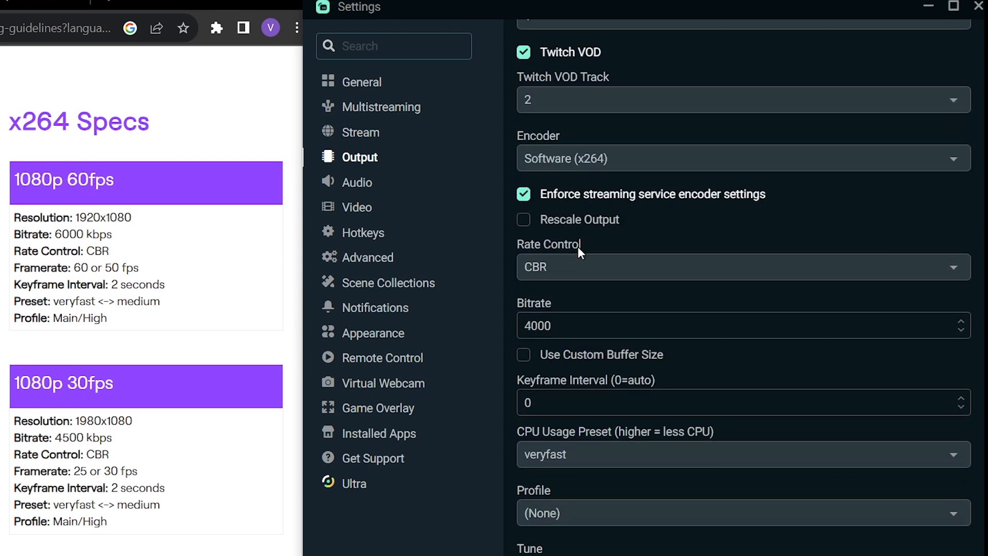
- Compare the 1080p 30fps x264 rate control and bitrate specs in the Twitch guidelines with the streaming output settings
{"action": "scroll", "coordinate": [126, 262], "scroll_direction": "down", "scroll_amount": 2}
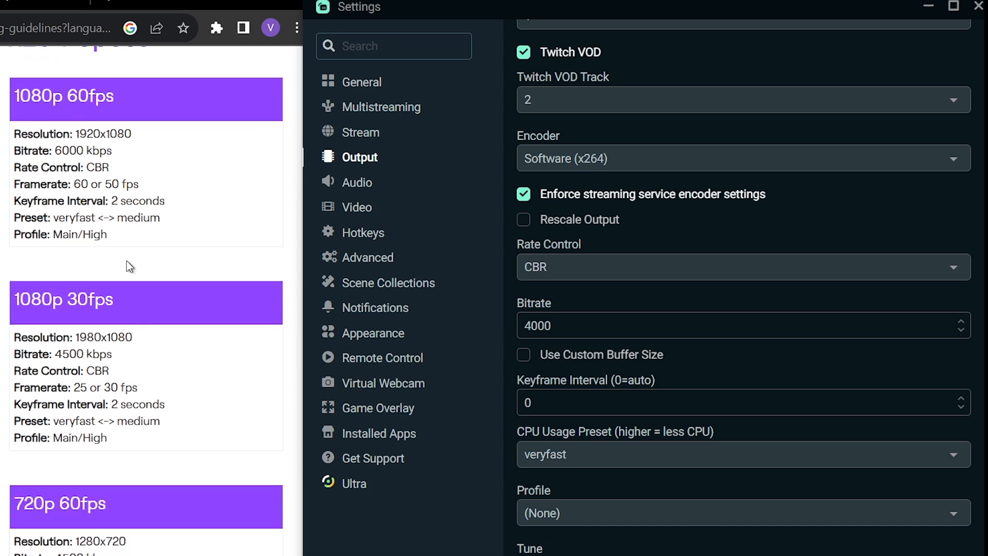
{"action": "left_click_drag", "start_coordinate": [74, 369], "coordinate": [114, 370]}
{"action": "left_click", "coordinate": [134, 370]}
{"action": "double_click", "coordinate": [579, 325]}
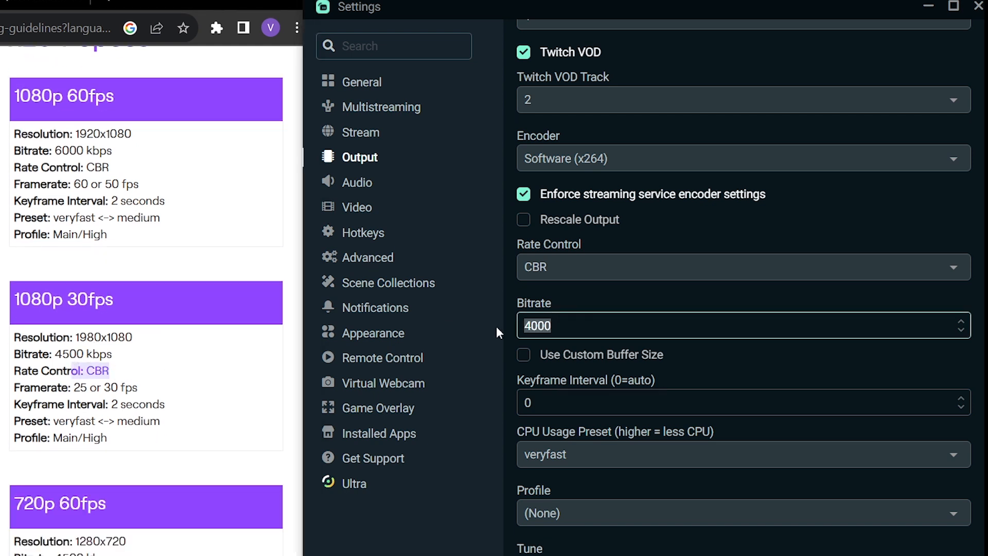
{"action": "left_click", "coordinate": [557, 327]}
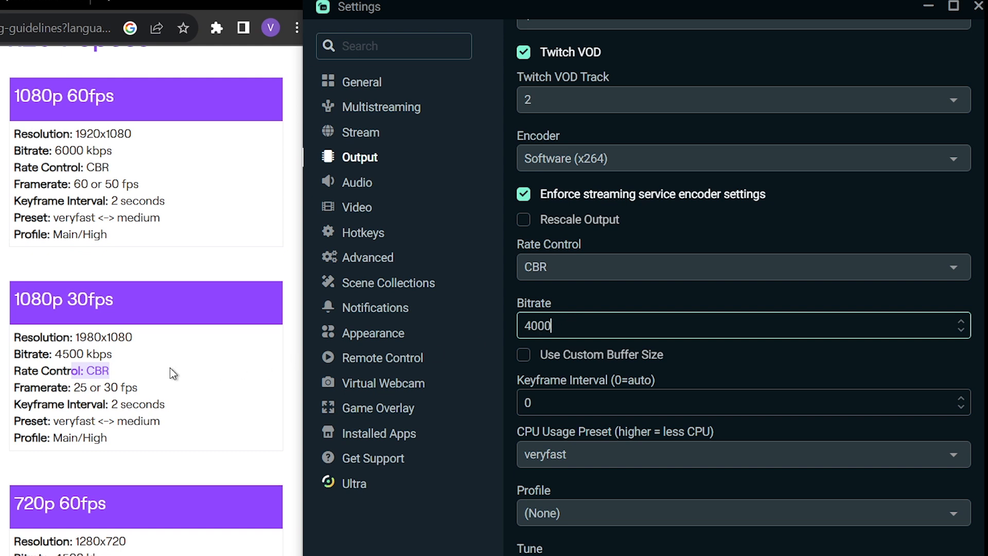
{"action": "left_click_drag", "start_coordinate": [63, 354], "coordinate": [86, 356]}
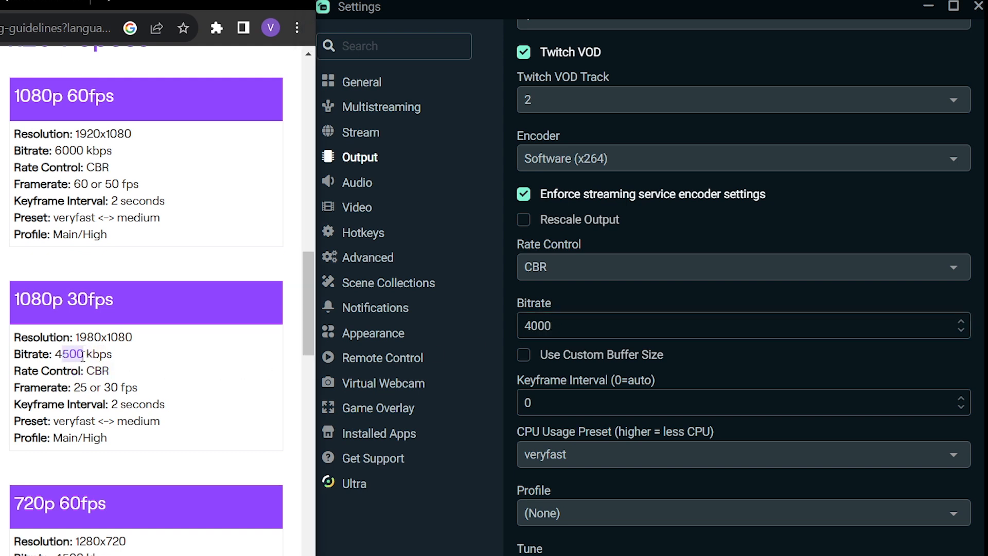
{"action": "left_click", "coordinate": [585, 324]}
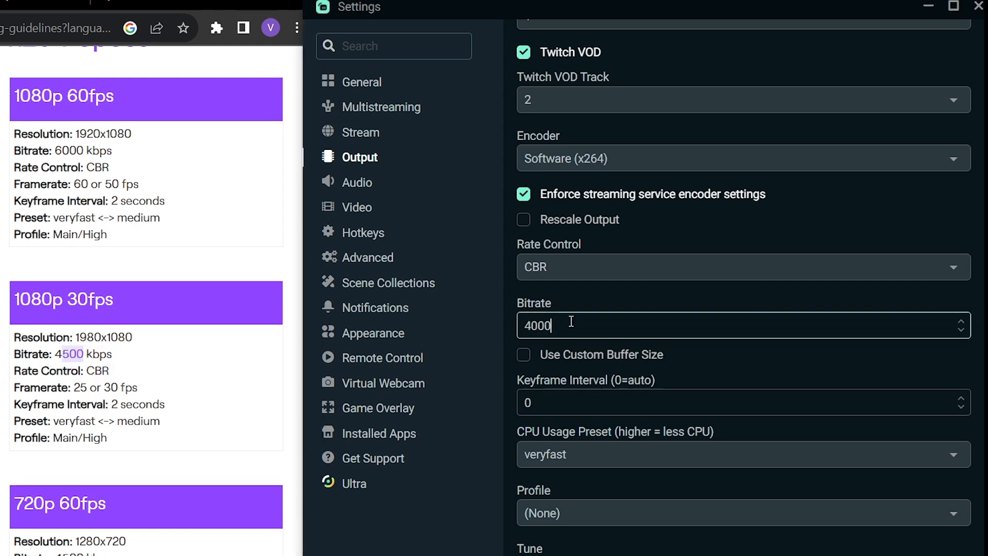
- Set the streaming bitrate to 4000 and the keyframe interval to 2
{"action": "scroll", "coordinate": [570, 307], "scroll_direction": "down", "scroll_amount": 2}
{"action": "scroll", "coordinate": [570, 308], "scroll_direction": "down", "scroll_amount": 1}
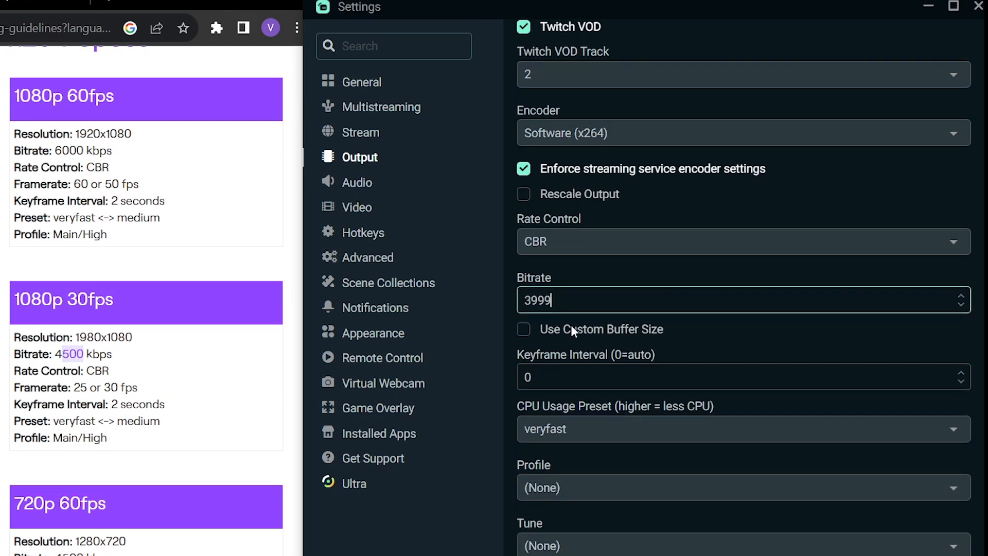
{"action": "key", "text": "Up"}
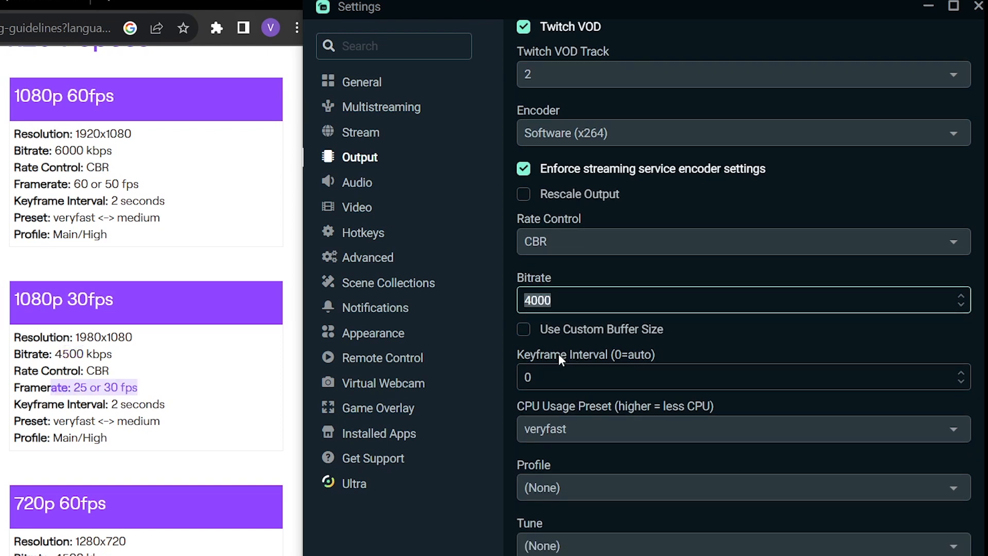
{"action": "left_click", "coordinate": [564, 375]}
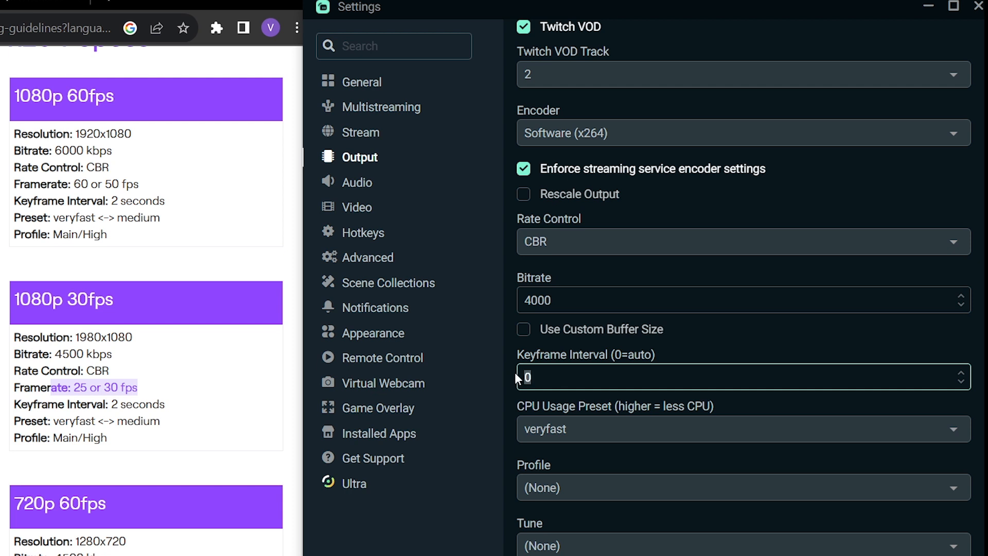
{"action": "type", "text": "2"}
{"action": "left_click", "coordinate": [558, 347]}
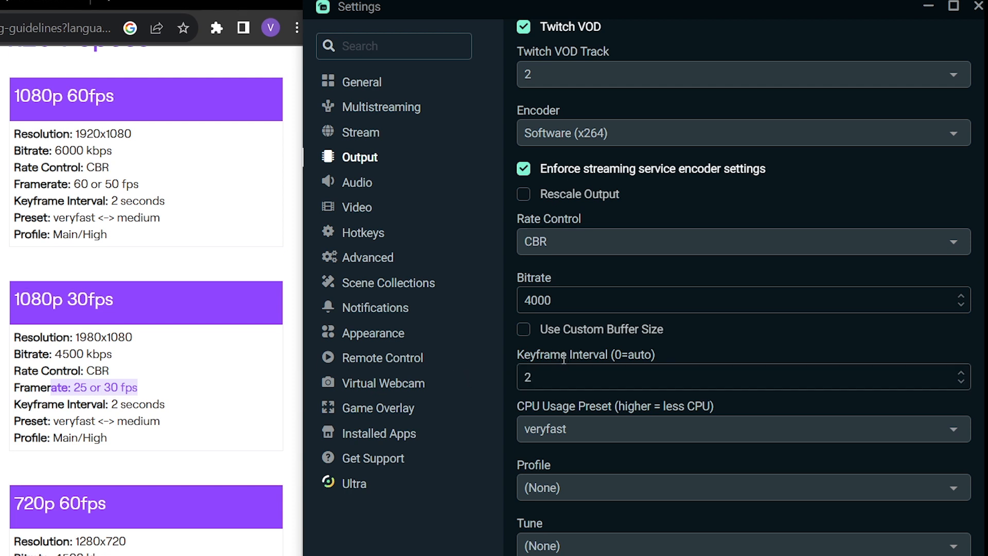
- Set the output (scaled) resolution to 1920x1080 in the Video settings
{"action": "left_click", "coordinate": [354, 212]}
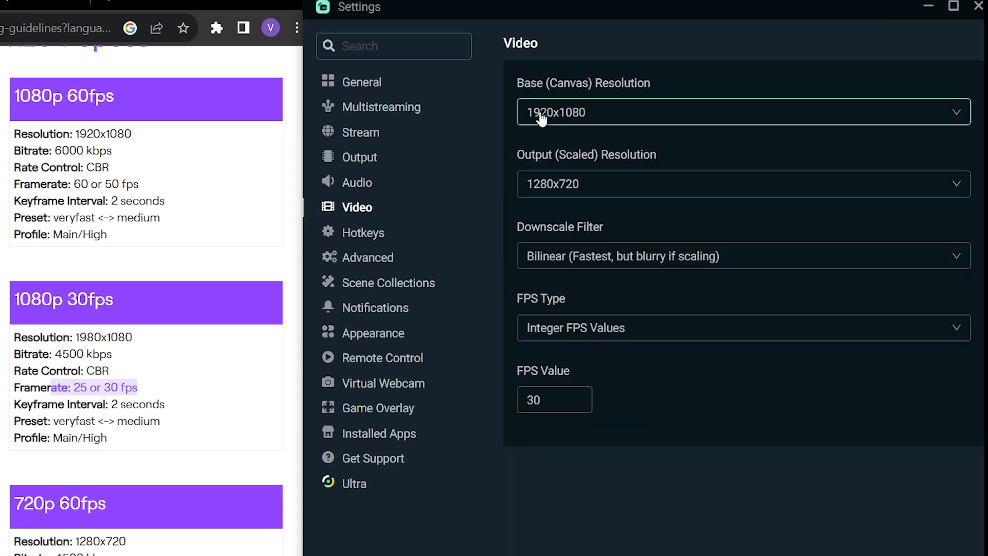
{"action": "left_click", "coordinate": [557, 196]}
{"action": "left_click", "coordinate": [564, 219]}
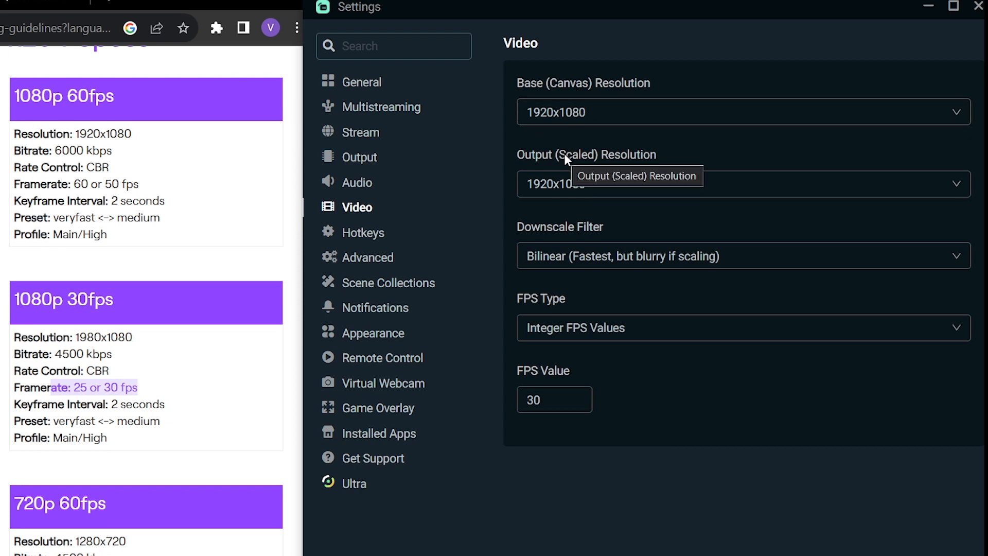
- Change the FPS type to Common FPS Values and choose 30 as the frame rate
{"action": "left_click", "coordinate": [577, 334]}
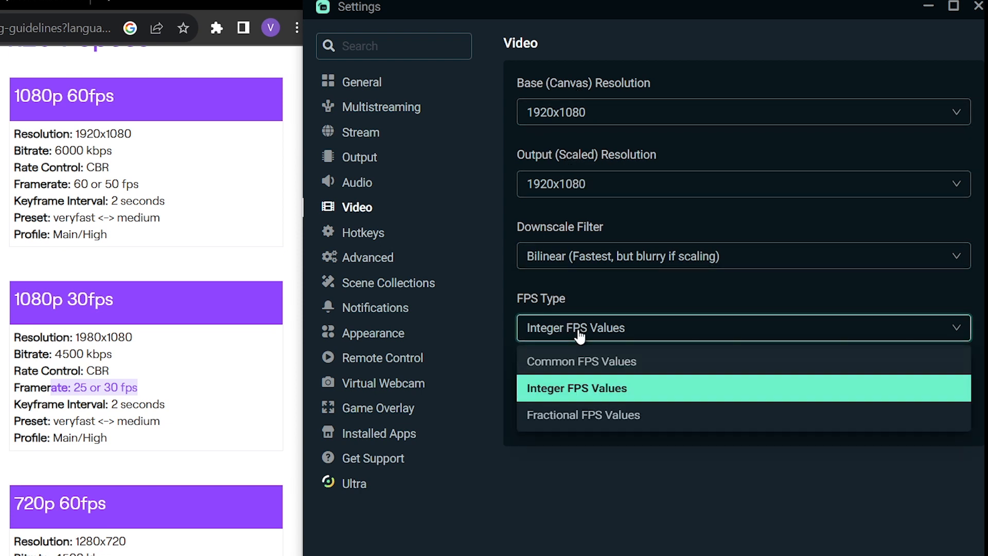
{"action": "left_click", "coordinate": [617, 364]}
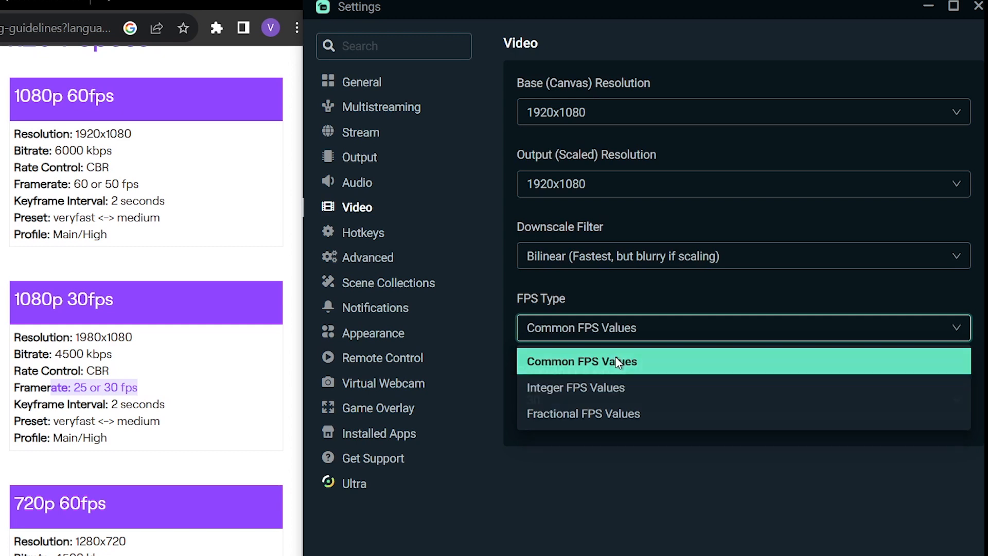
{"action": "left_click", "coordinate": [591, 327]}
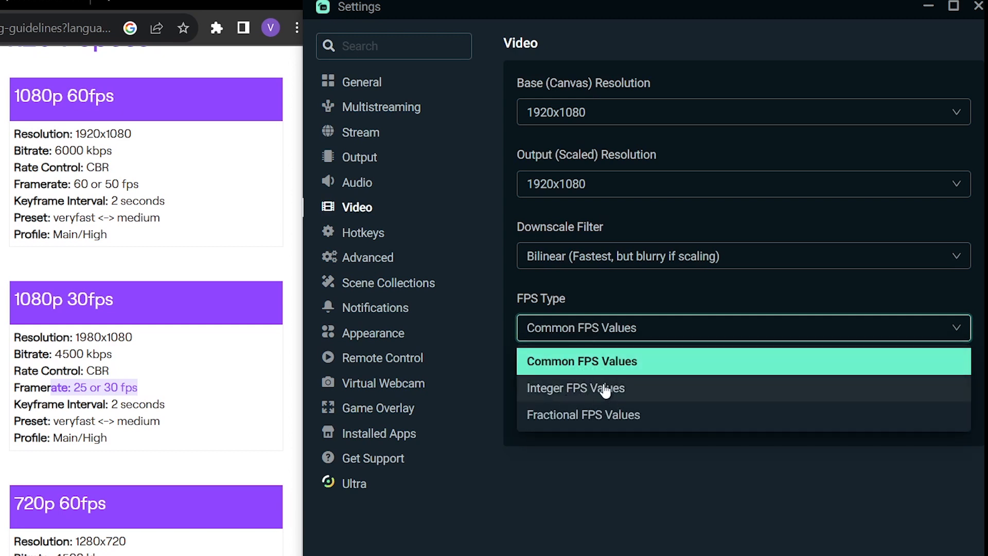
{"action": "left_click", "coordinate": [601, 360]}
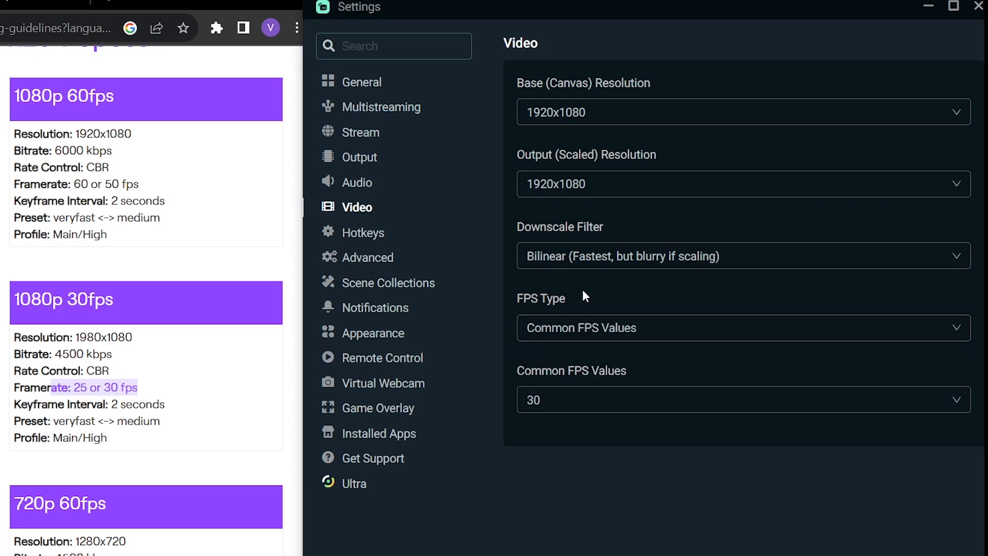
{"action": "left_click", "coordinate": [615, 401]}
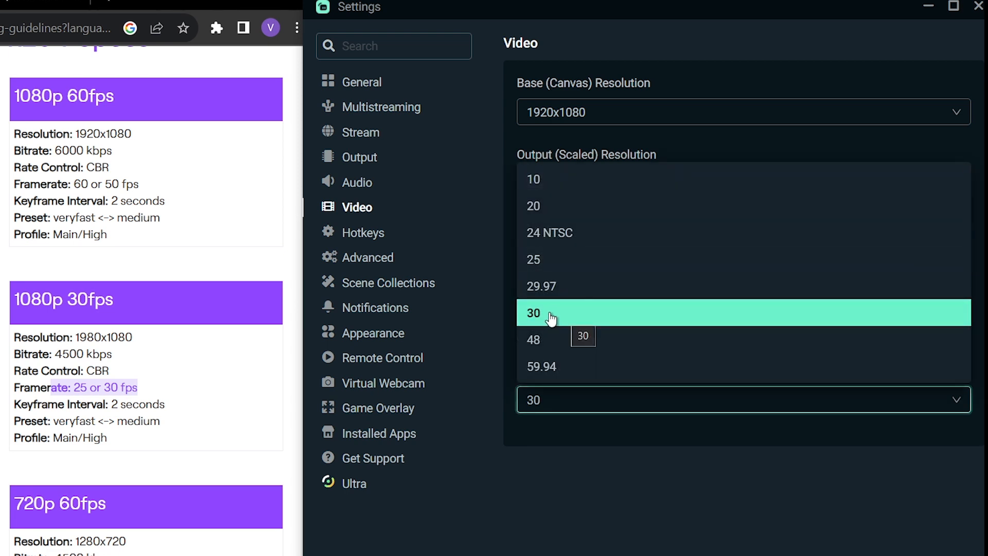
{"action": "left_click", "coordinate": [565, 321]}
{"action": "left_click", "coordinate": [558, 409]}
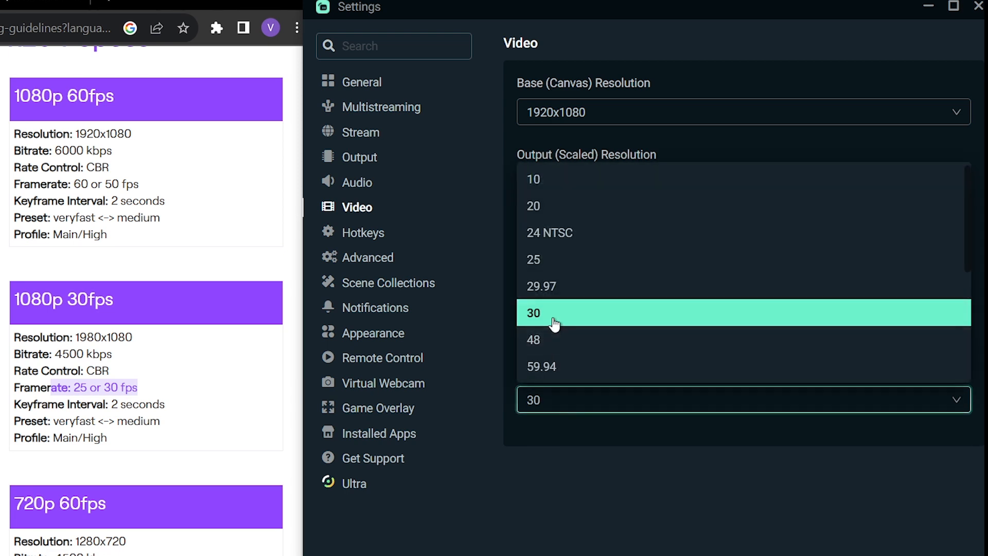
{"action": "left_click", "coordinate": [554, 323]}
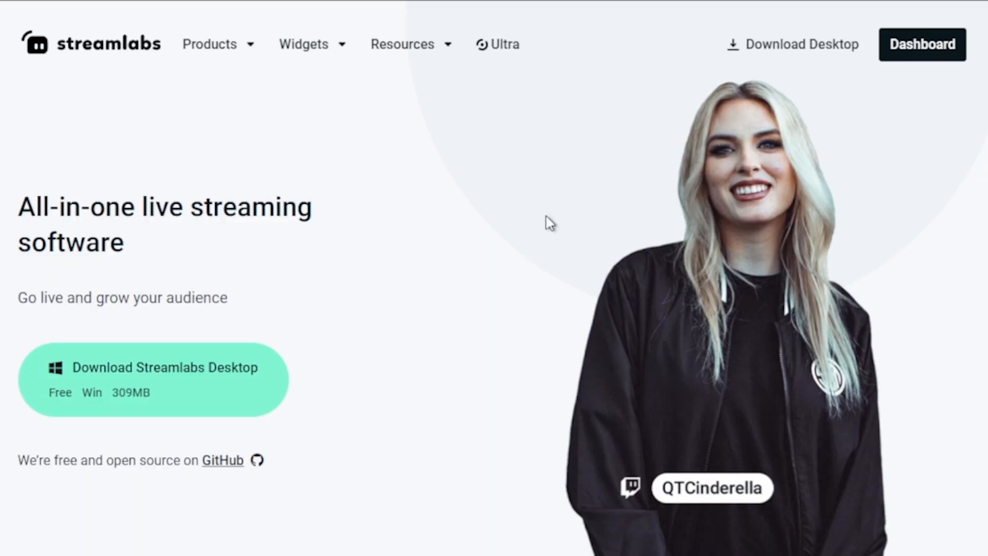
- Open the Ultra plan page on the Streamlabs website and look through the Ultra and Video Editor product pages
{"action": "left_click", "coordinate": [497, 45]}
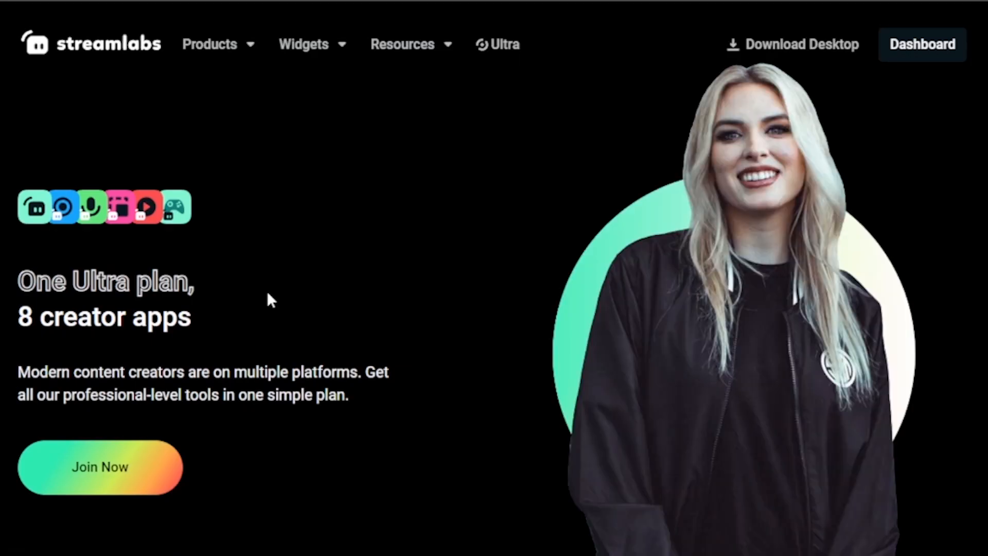
{"action": "scroll", "coordinate": [280, 294], "scroll_direction": "down", "scroll_amount": 10}
{"action": "scroll", "coordinate": [281, 292], "scroll_direction": "down", "scroll_amount": 3}
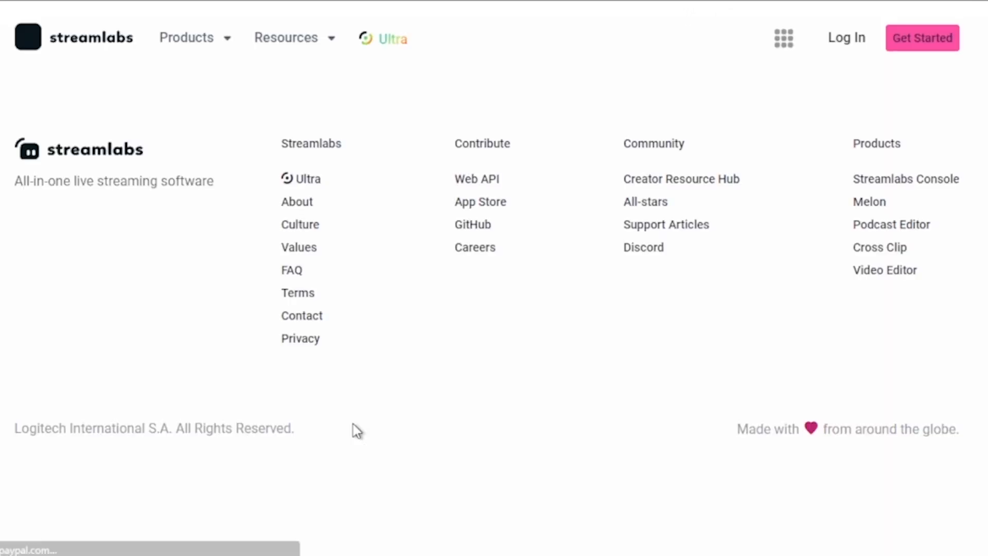
{"action": "scroll", "coordinate": [353, 430], "scroll_direction": "down", "scroll_amount": 10}
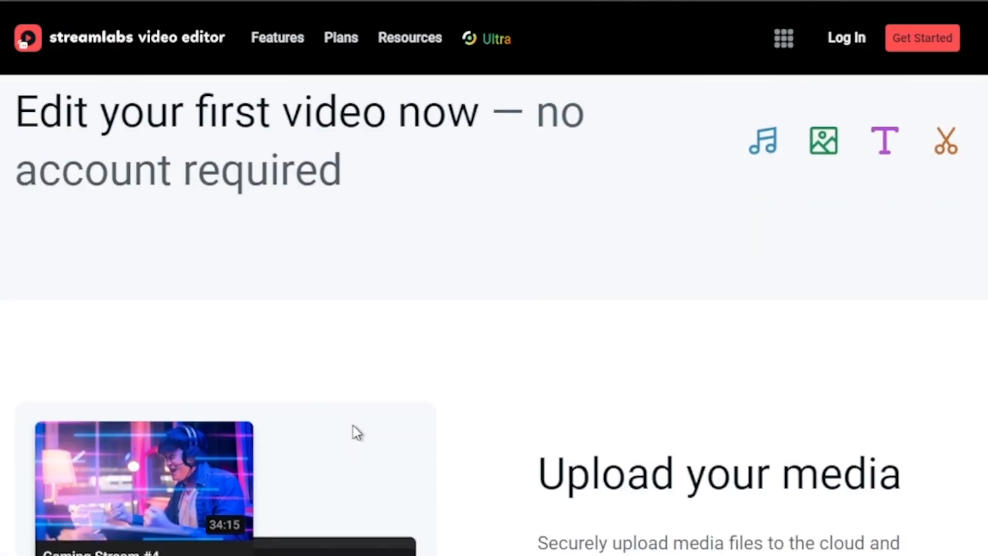
{"action": "scroll", "coordinate": [372, 420], "scroll_direction": "down", "scroll_amount": 10}
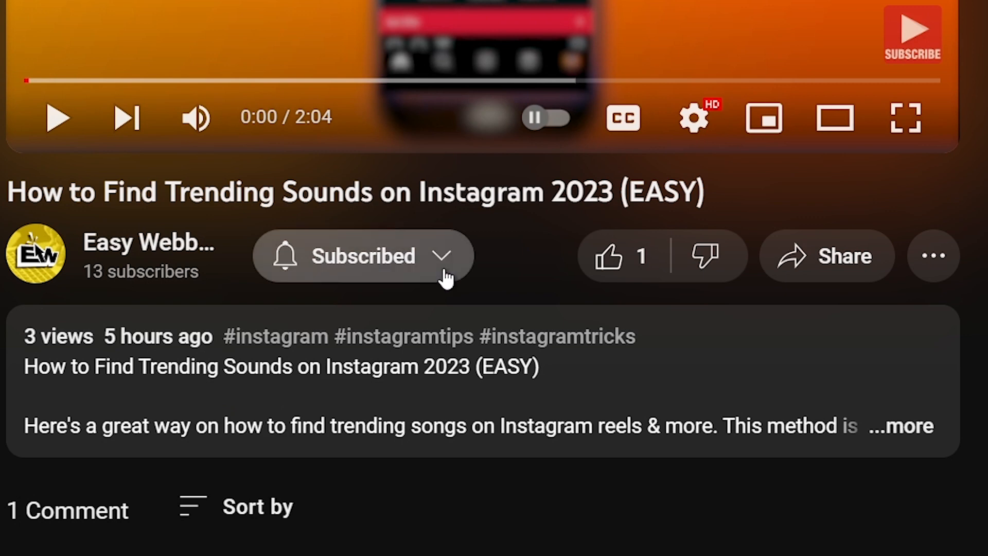
- Turn on notifications for the subscribed channel on the YouTube video page
{"action": "left_click", "coordinate": [446, 279]}
{"action": "left_click", "coordinate": [374, 325]}
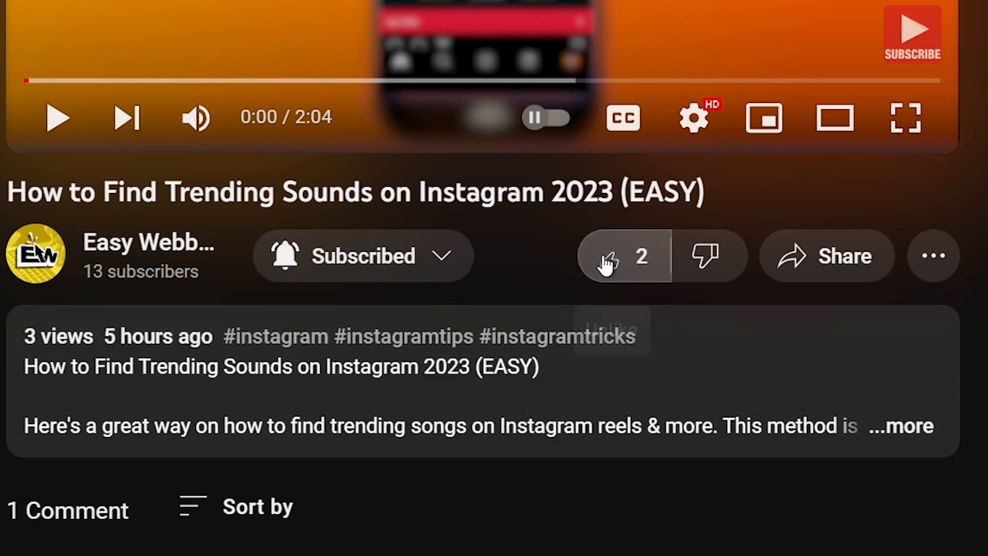